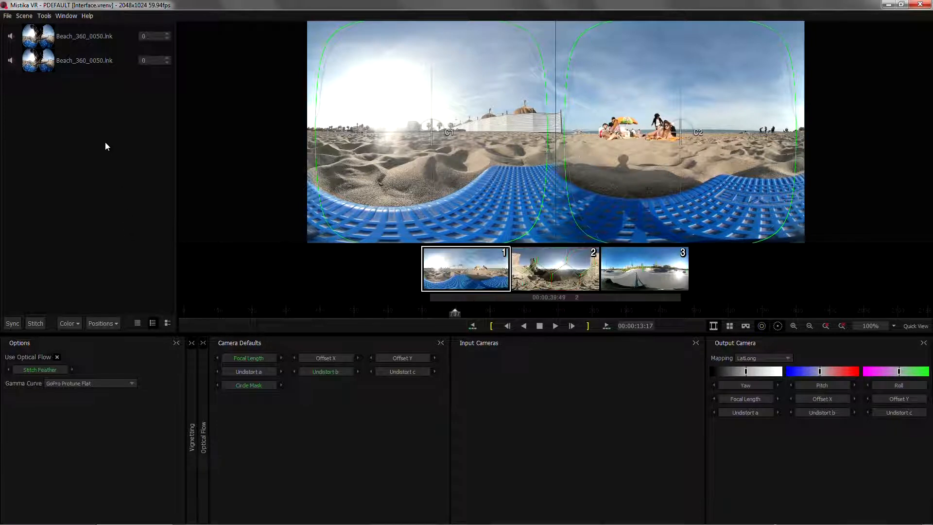
Step: Turn off Autohide Tabs so the Clips Stack, Visual Editor and Camera Controls areas show their titles
left_click(66, 15)
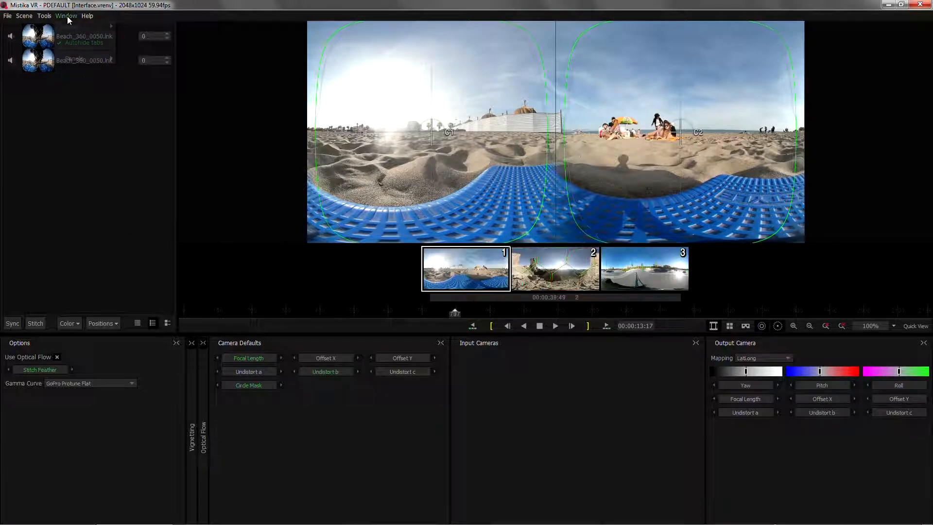
left_click(86, 43)
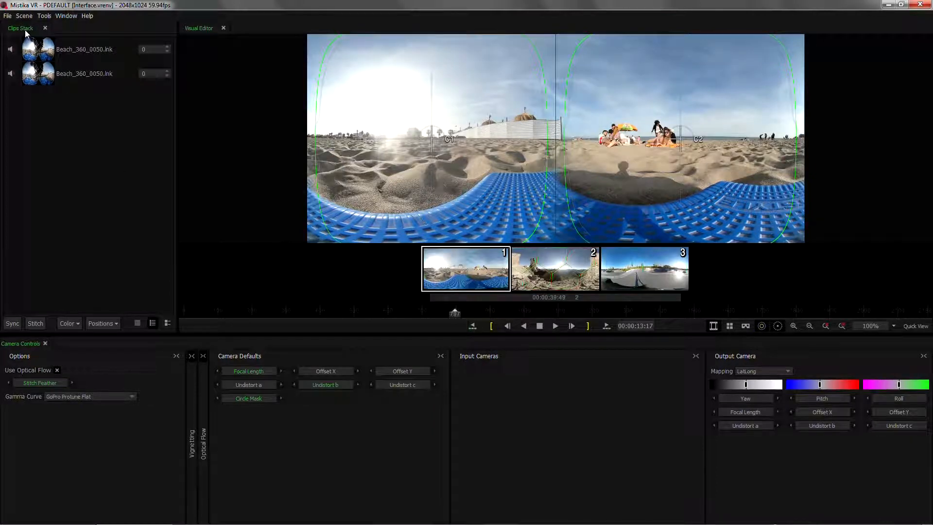
left_click_drag(24, 29, 30, 30)
left_click_drag(198, 28, 199, 34)
left_click_drag(19, 343, 82, 343)
Step: Look through the Color and Positions commands available for the clips stack without applying any
left_click(168, 48)
left_click(73, 323)
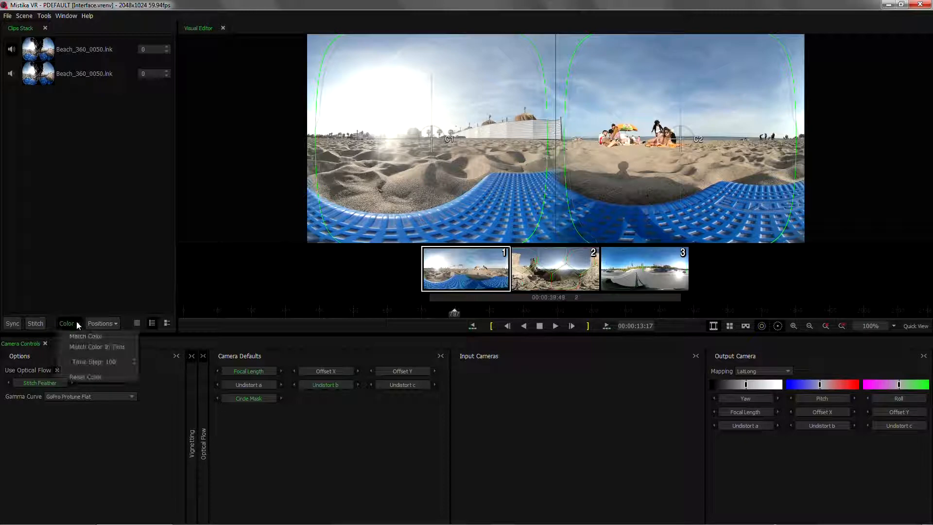
left_click(117, 323)
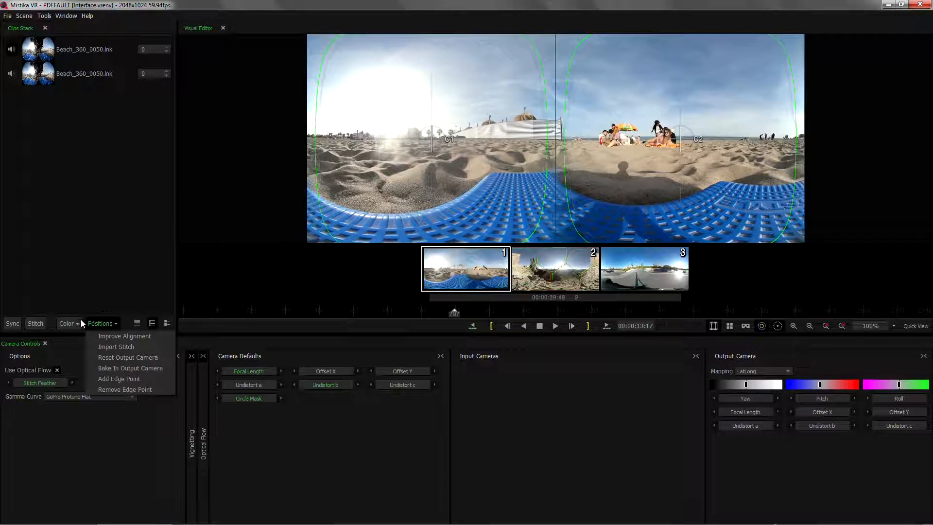
left_click(103, 304)
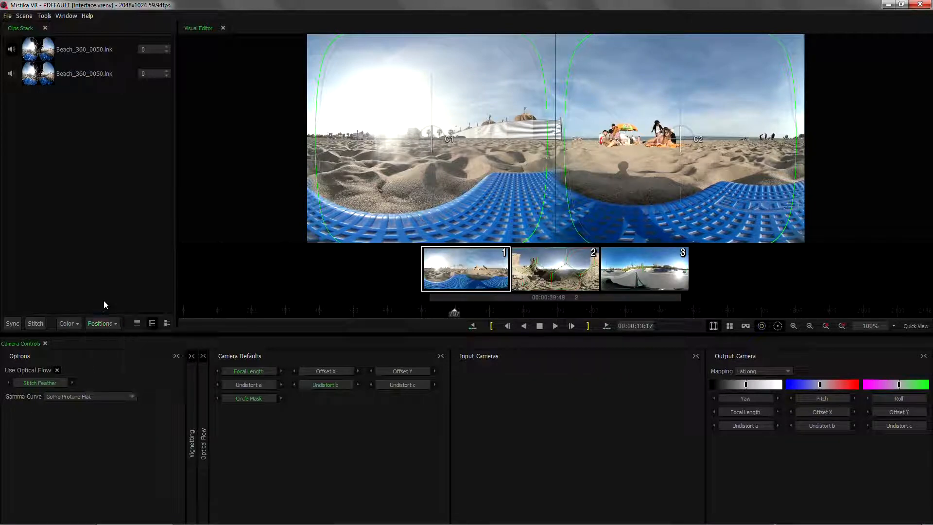
Step: Compare the clips stack's display modes and return to the list with small thumbnails and names
left_click(137, 323)
left_click(151, 323)
left_click(166, 323)
left_click(152, 323)
left_click(138, 323)
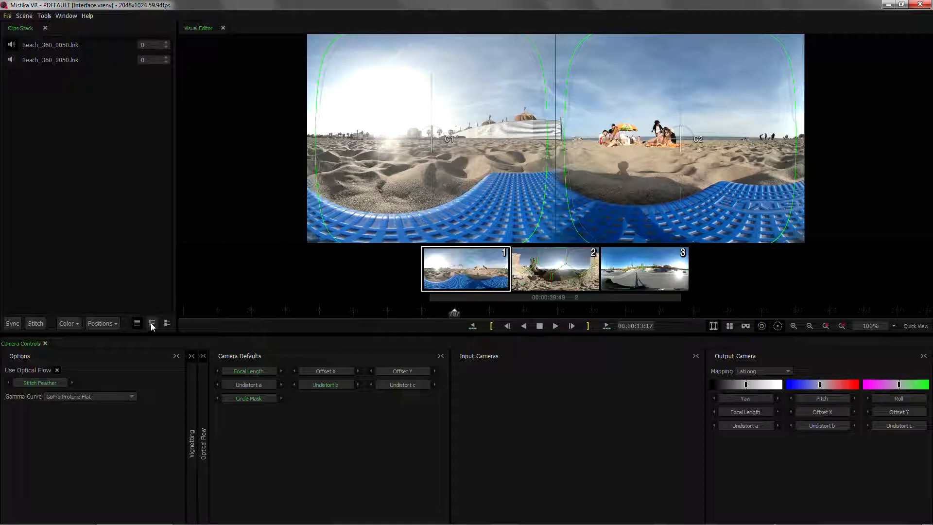
left_click(151, 324)
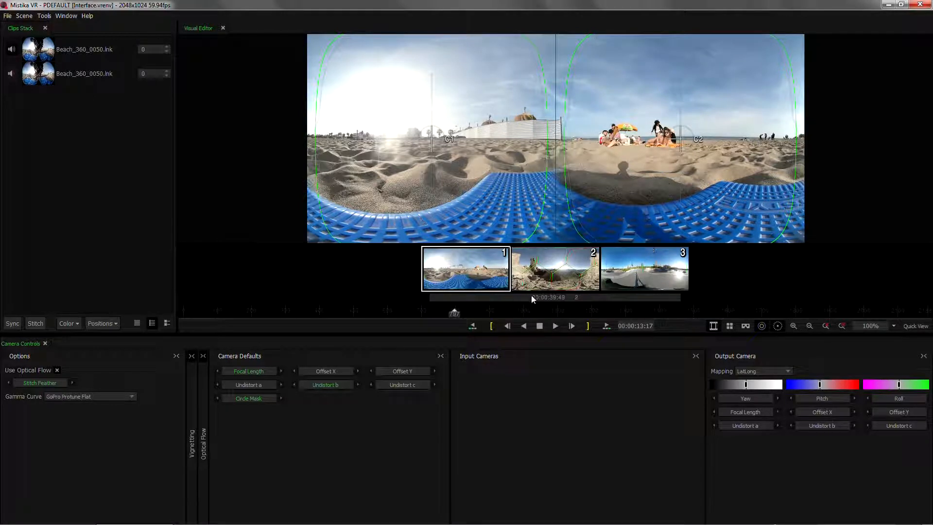
Step: Shift the scene storyboard strip sideways and view its context options without choosing one
mouse_move(480, 277)
left_mouse_down()
mouse_move(424, 267)
mouse_move(566, 266)
mouse_move(466, 271)
left_mouse_up()
right_click(465, 275)
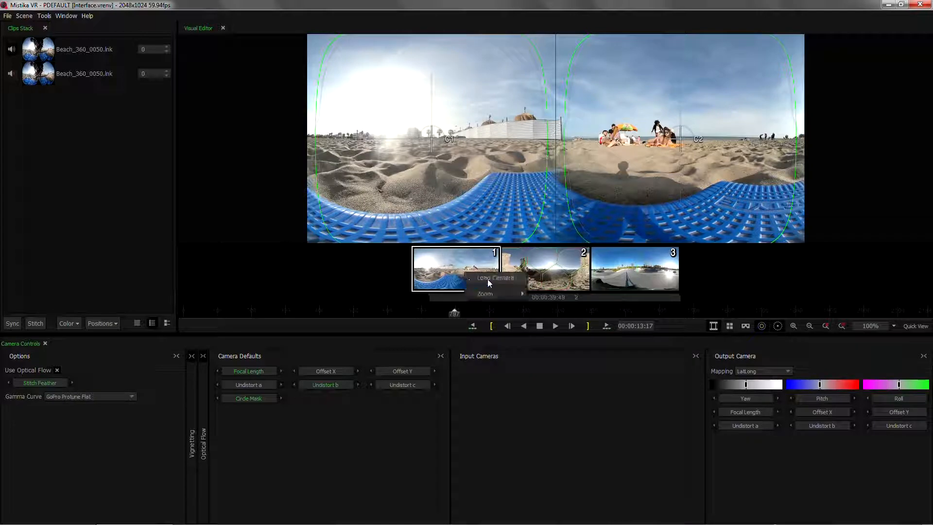
left_click(581, 229)
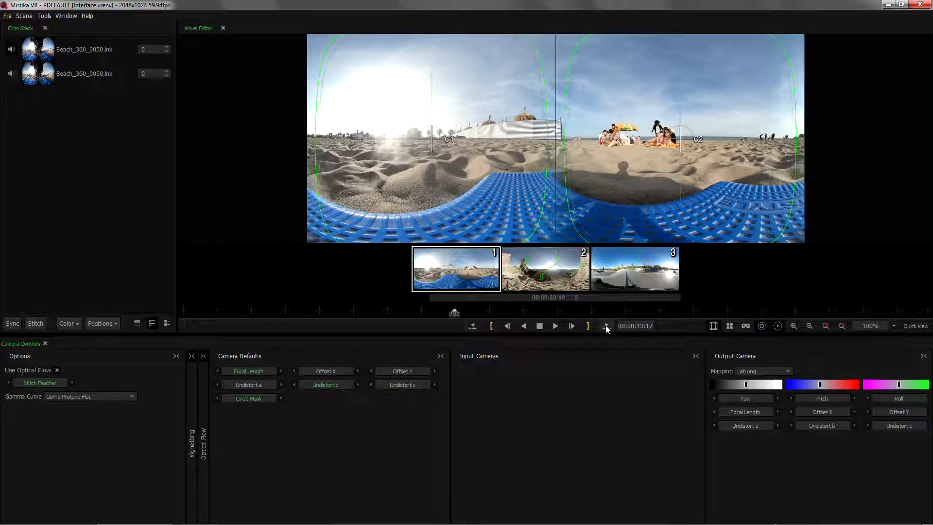
Step: Scrub the beach scene to 00:00:15:55 and move on to the second scene
left_click(428, 312)
left_click_drag(357, 311, 508, 313)
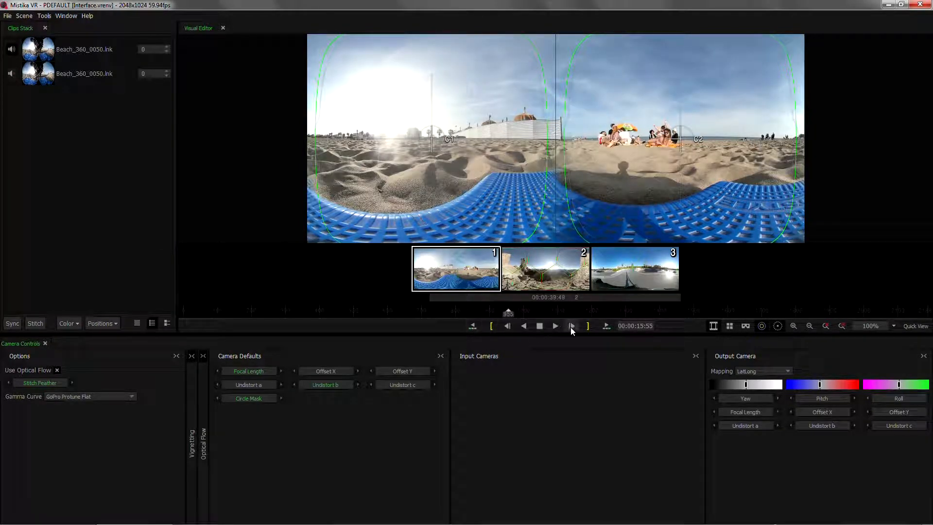
left_click(605, 326)
left_click(605, 326)
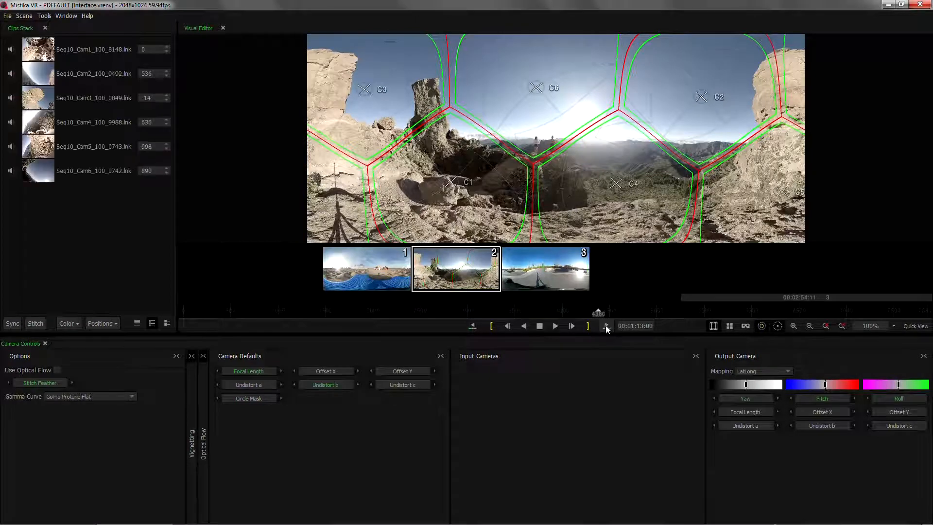
Step: Mark the second scene's in point at 00:00:45:20 and its out point at 00:01:10:49
left_click(473, 326)
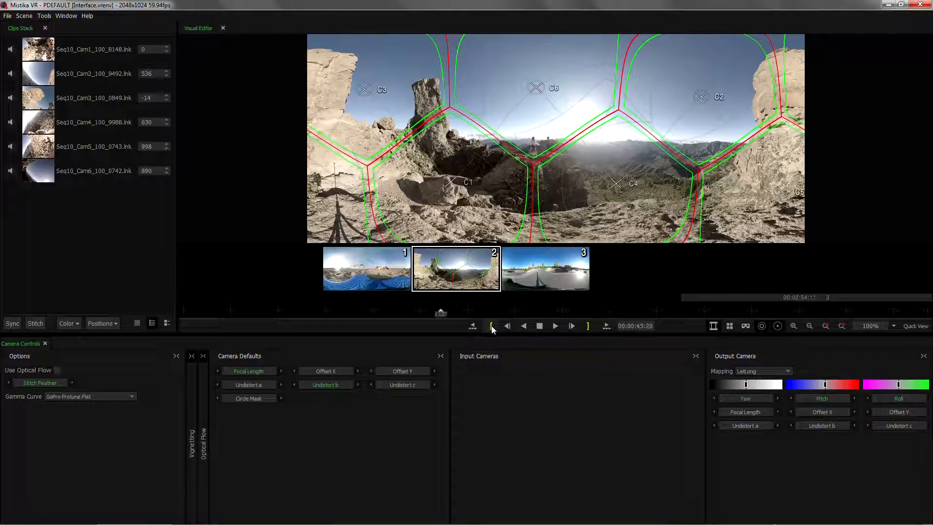
left_click(491, 326)
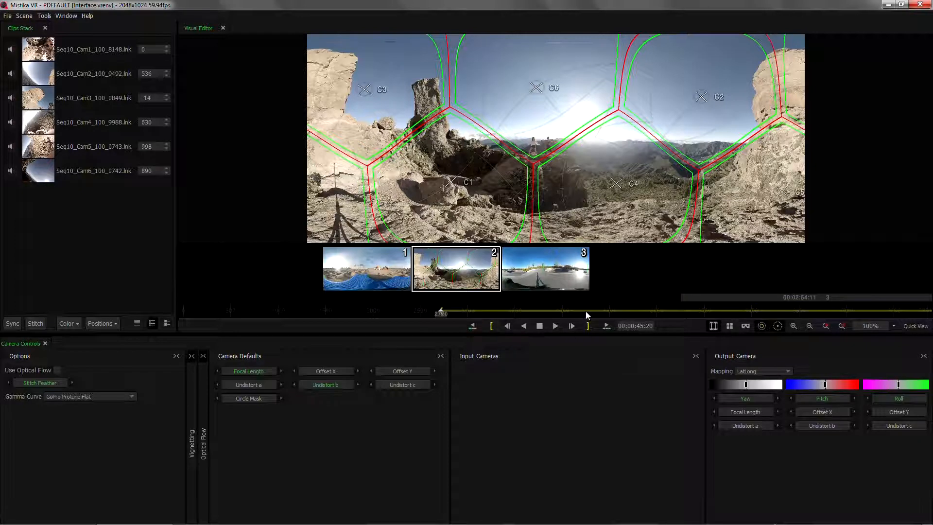
left_click(588, 326)
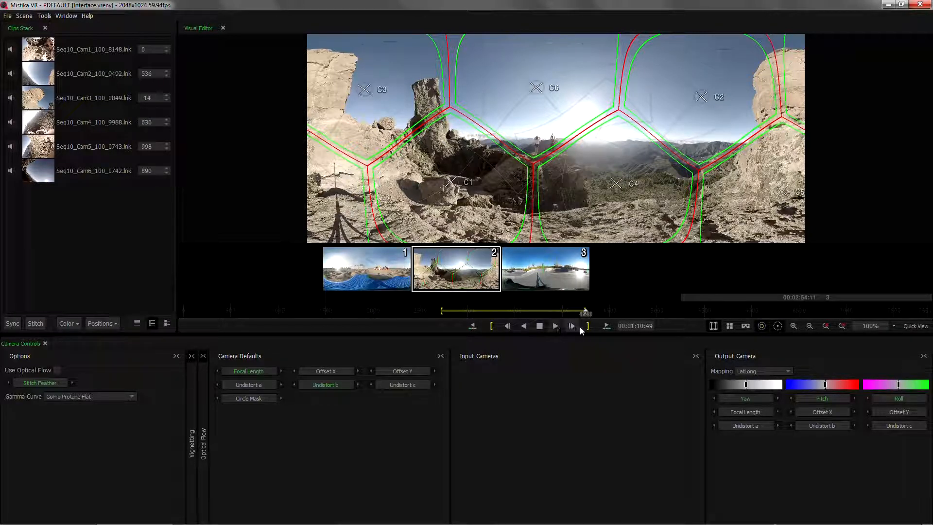
Step: Play the marked range backwards and move the playhead to timecode 00:01:00:00
left_click(524, 327)
left_click(643, 326)
double_click(634, 327)
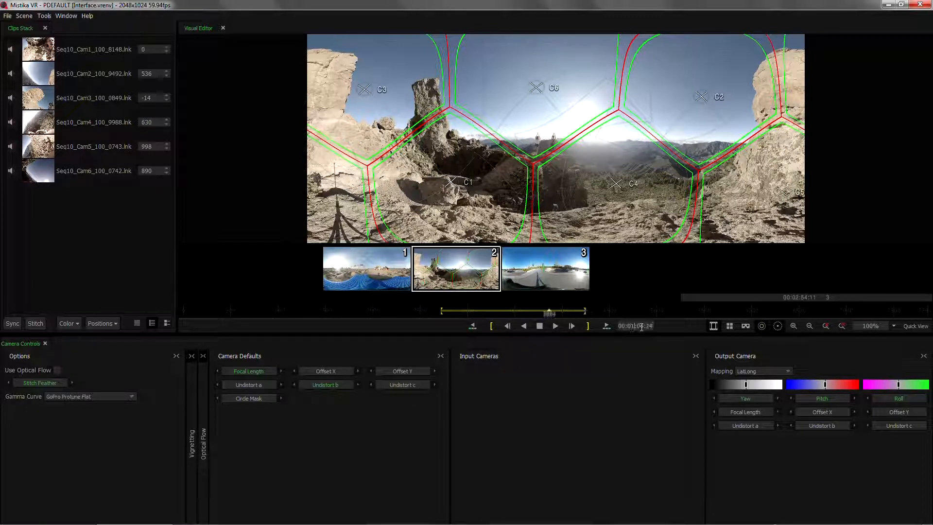
double_click(638, 325)
type("000100")
key("Return")
Step: Hide the scene storyboard and check the individual camera images in a grid before returning to the stitched view
left_click(714, 328)
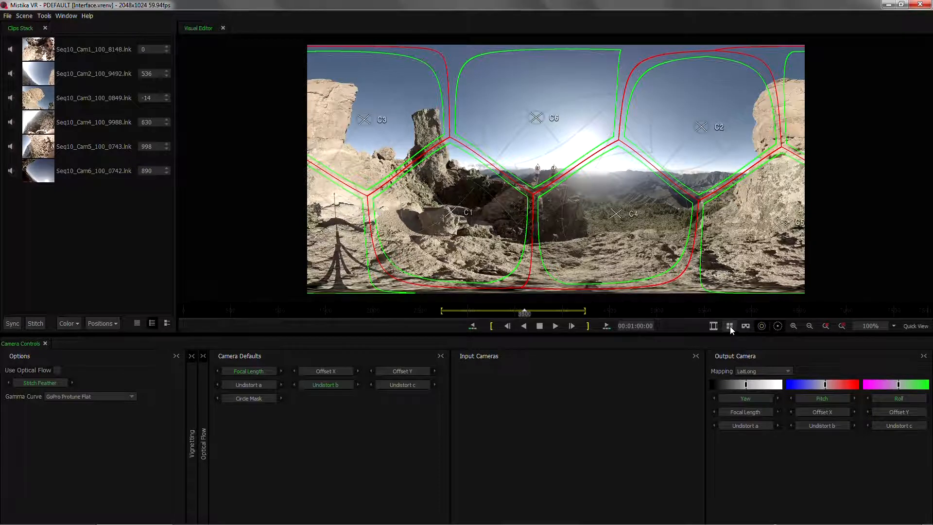
left_click(730, 326)
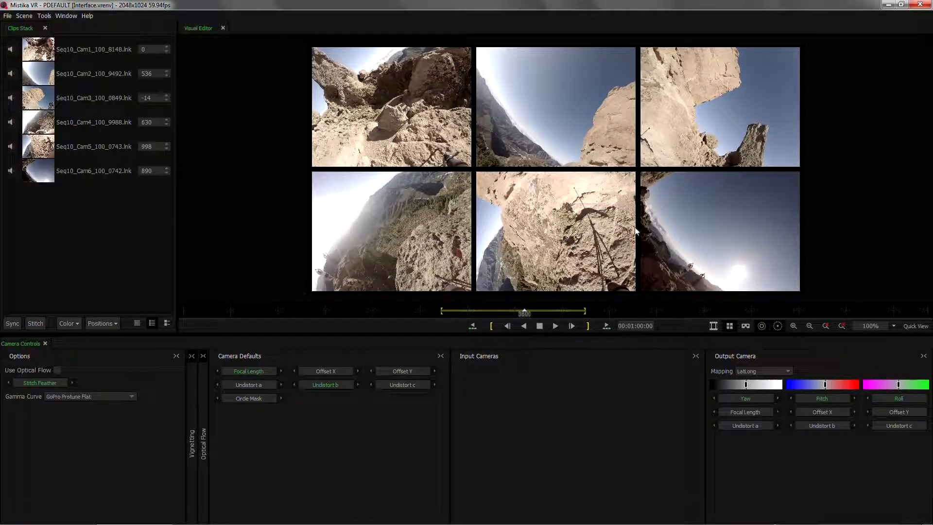
left_click(730, 326)
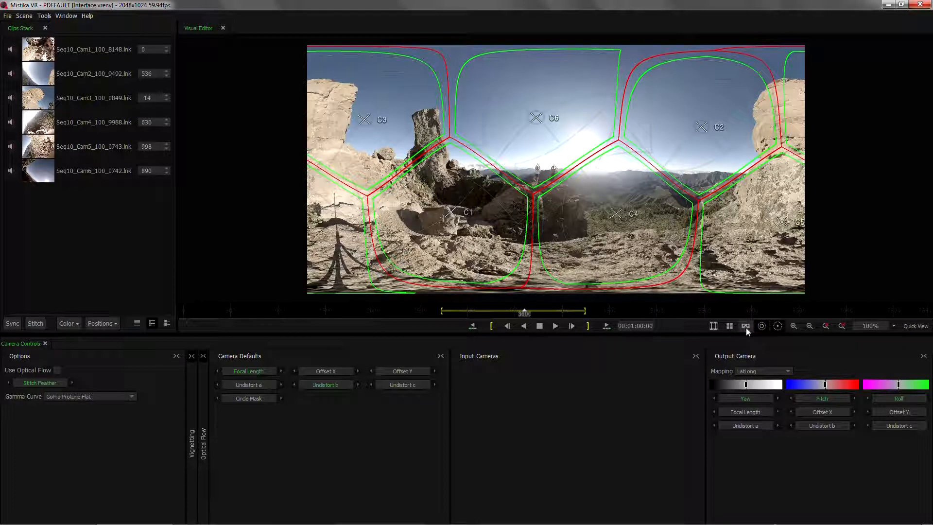
Step: Preview the panorama in VR view, look around in it, and return to the flat view
left_click(745, 327)
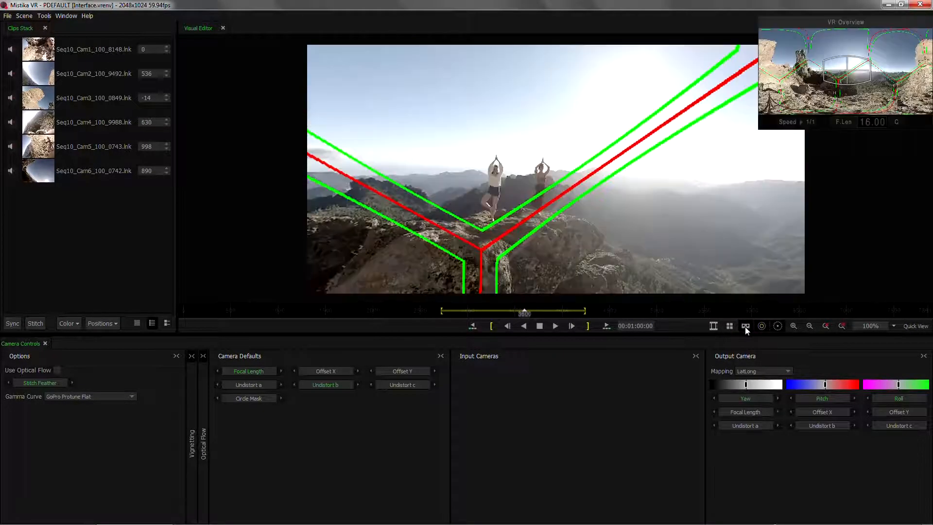
mouse_move(836, 74)
left_mouse_down()
mouse_move(800, 87)
mouse_move(835, 47)
mouse_move(890, 88)
mouse_move(879, 111)
mouse_move(787, 105)
mouse_move(841, 97)
mouse_move(835, 80)
left_mouse_up()
left_click(746, 326)
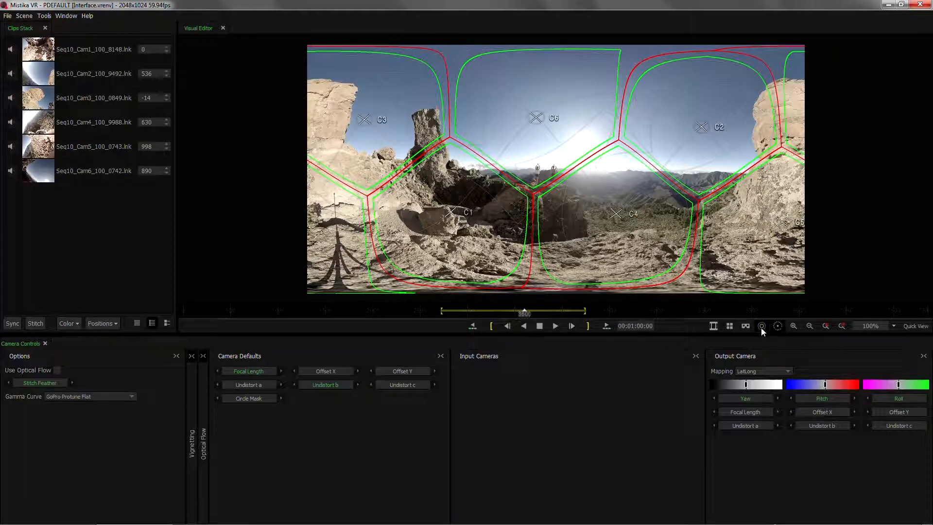
Step: Hide the camera centre labels and the coloured camera edge lines over the panorama
left_click(760, 326)
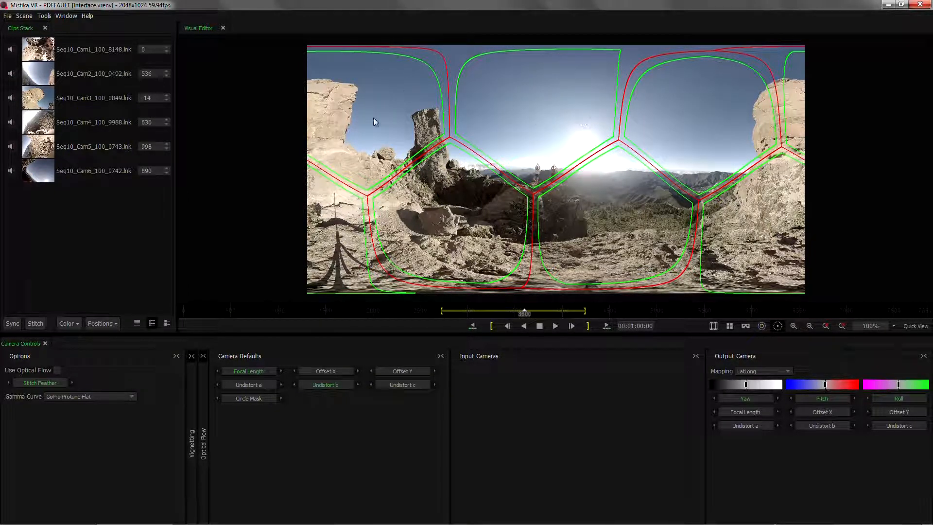
left_click(761, 326)
left_click(761, 326)
left_click(777, 325)
left_click(777, 326)
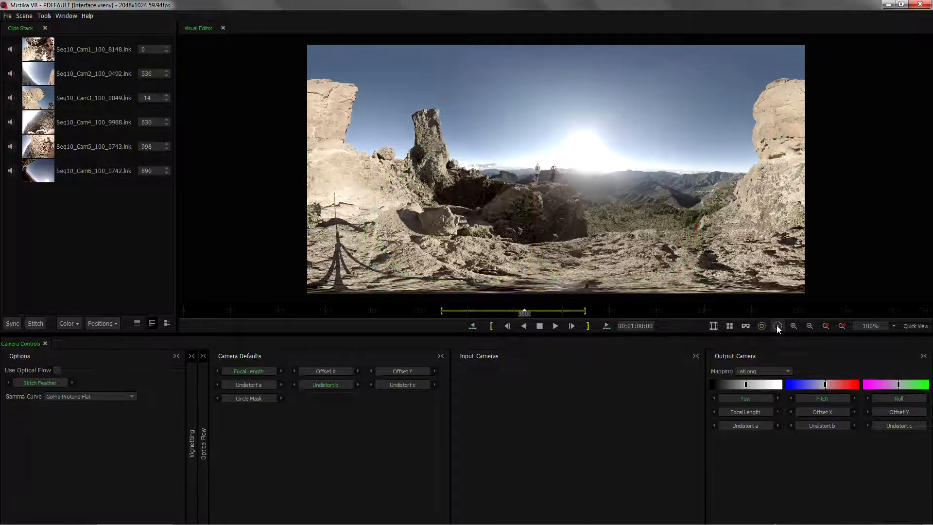
left_click(776, 325)
left_click(777, 325)
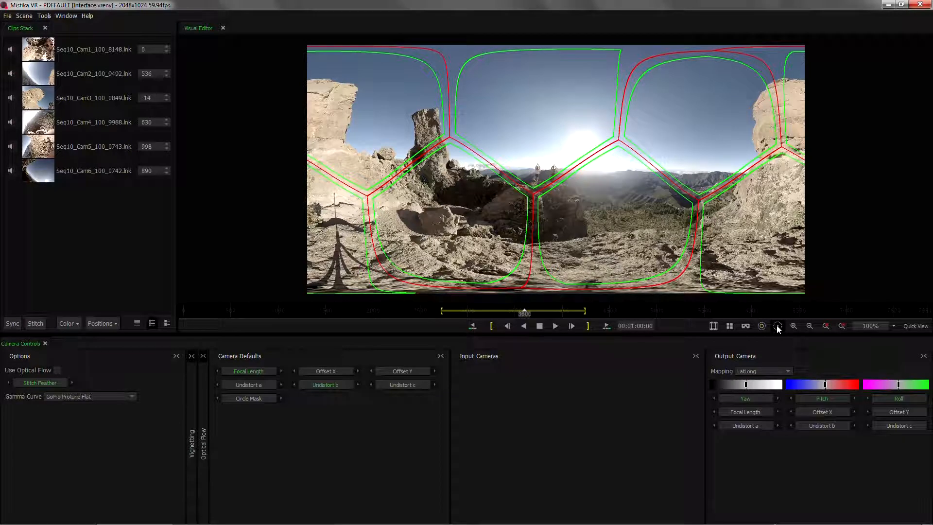
left_click(777, 326)
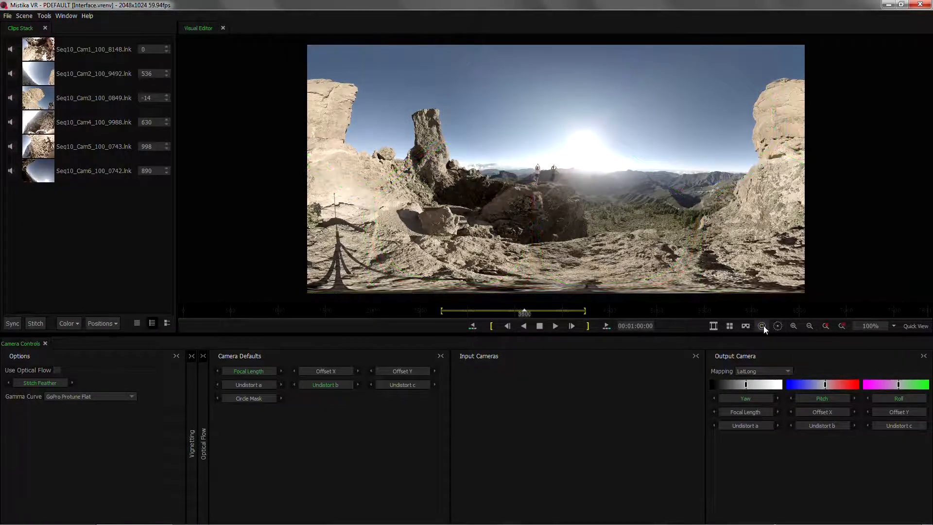
Step: Zoom the panorama in and back to 100%, and move the playhead to 00:01:04:49
left_click(792, 326)
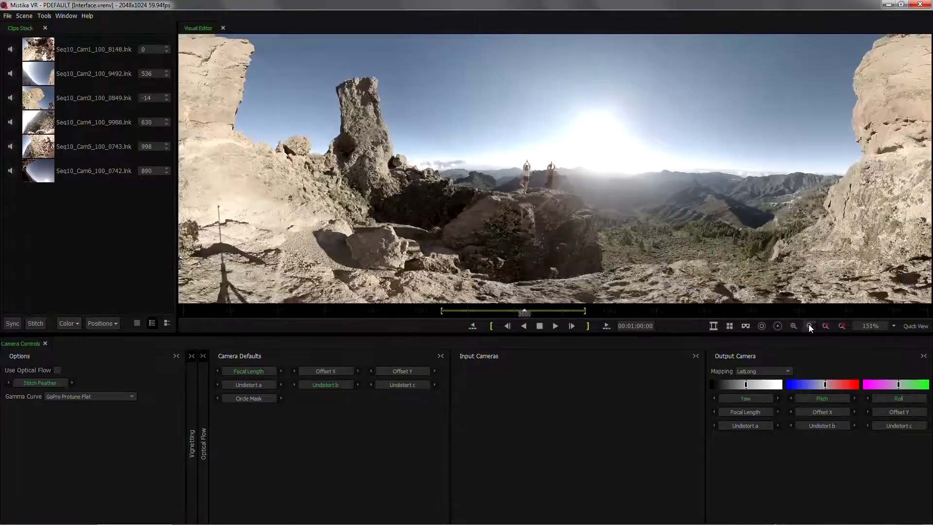
left_click(794, 326)
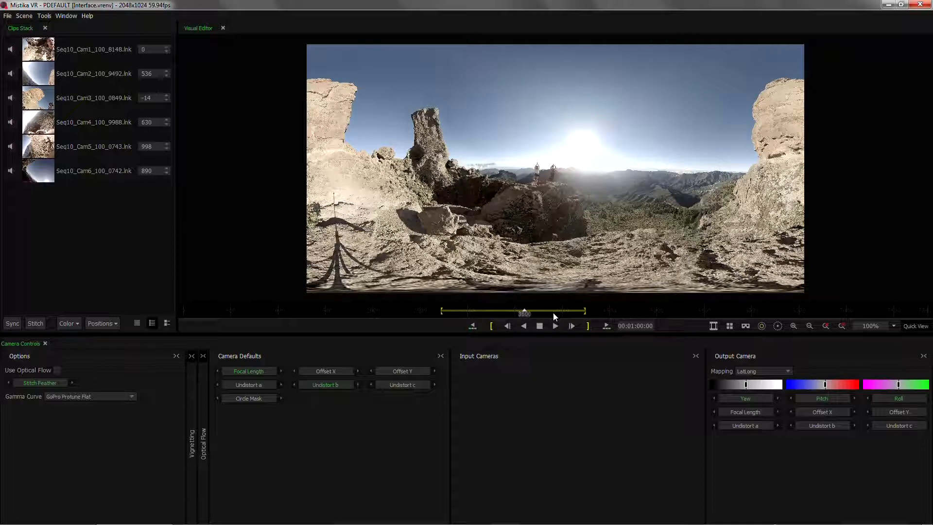
left_click_drag(551, 310, 572, 308)
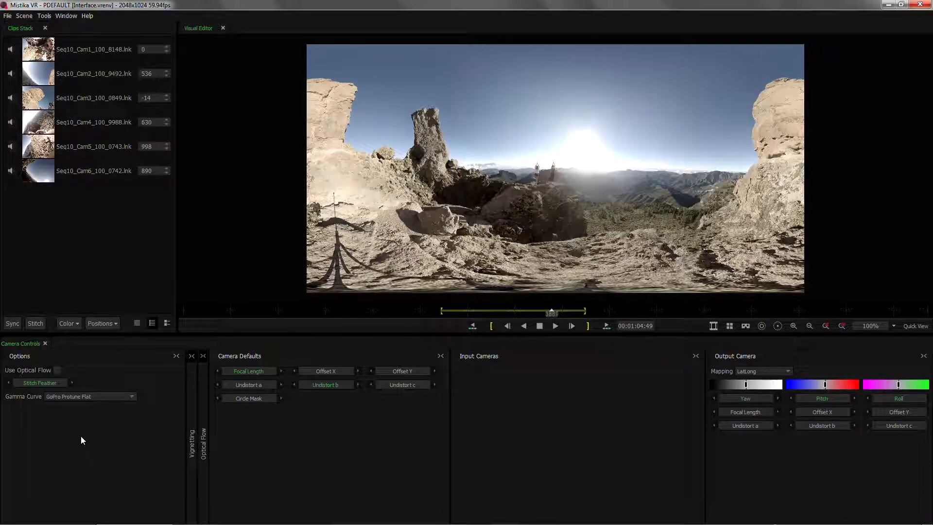
Step: Set the camera control parameters to display both label and value
right_click(307, 421)
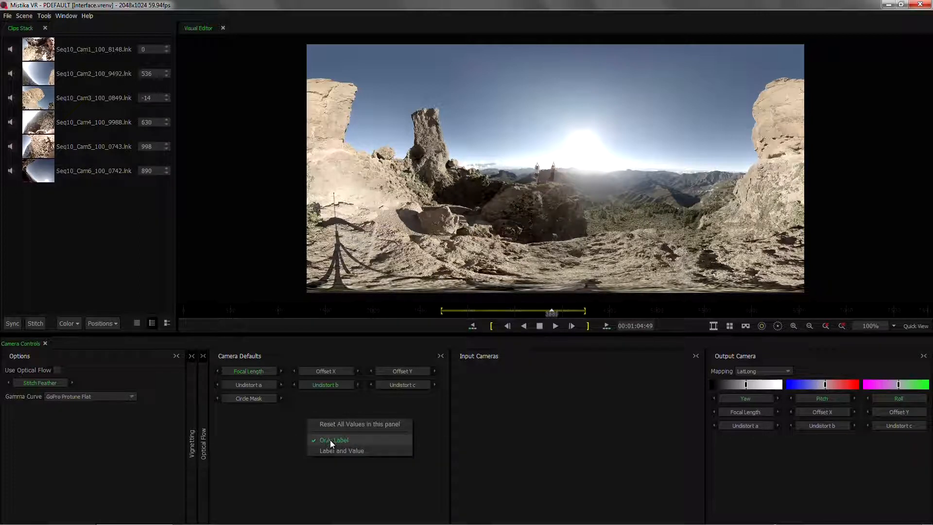
left_click(343, 451)
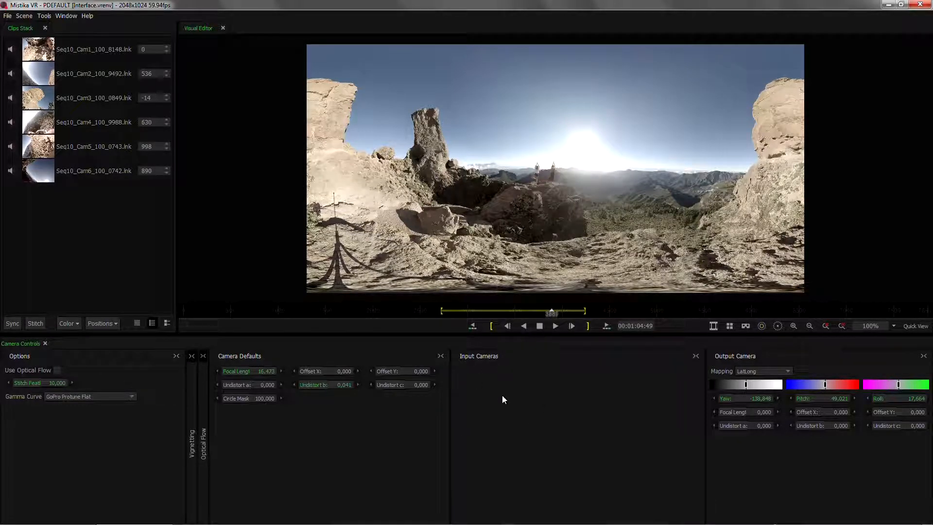
Step: Select different camera clips in the stack to view each one's Input Cameras parameters
left_click(115, 49)
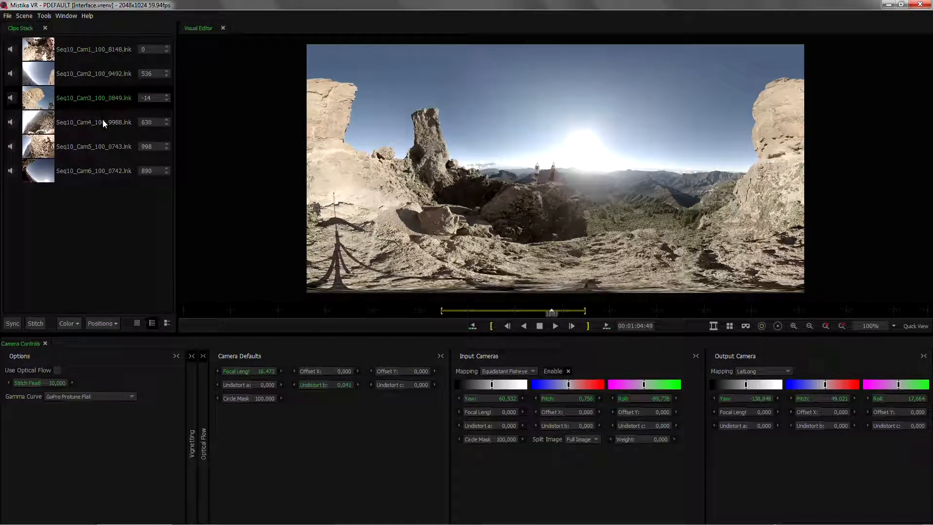
left_click(107, 168)
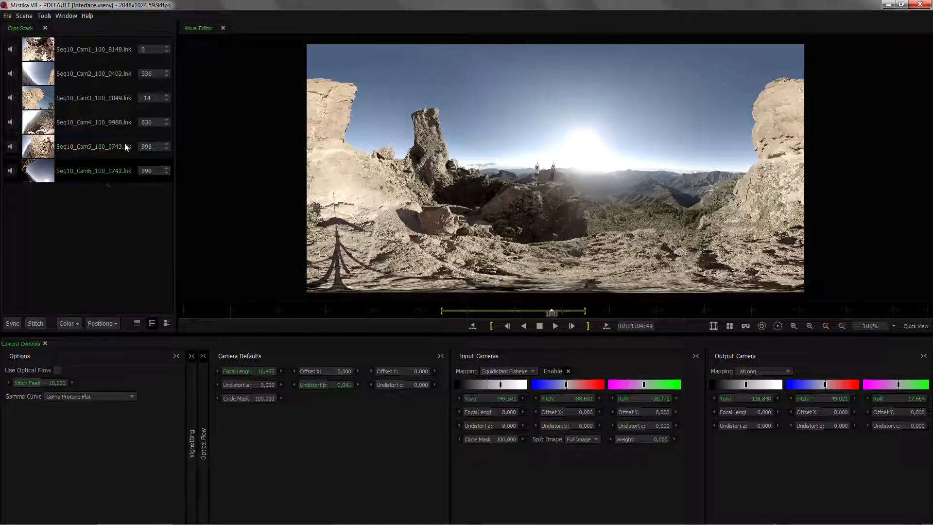
left_click(103, 57)
left_click(100, 68)
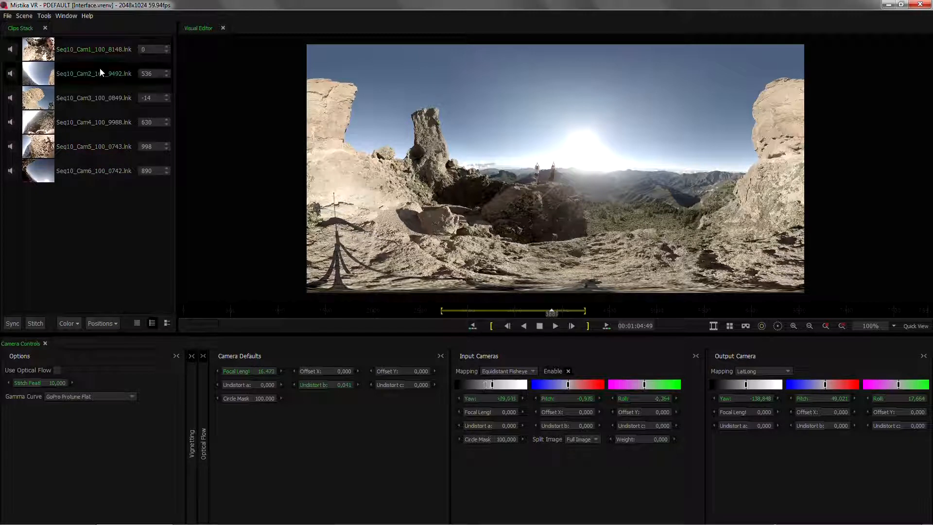
left_click(104, 161)
left_click(100, 122)
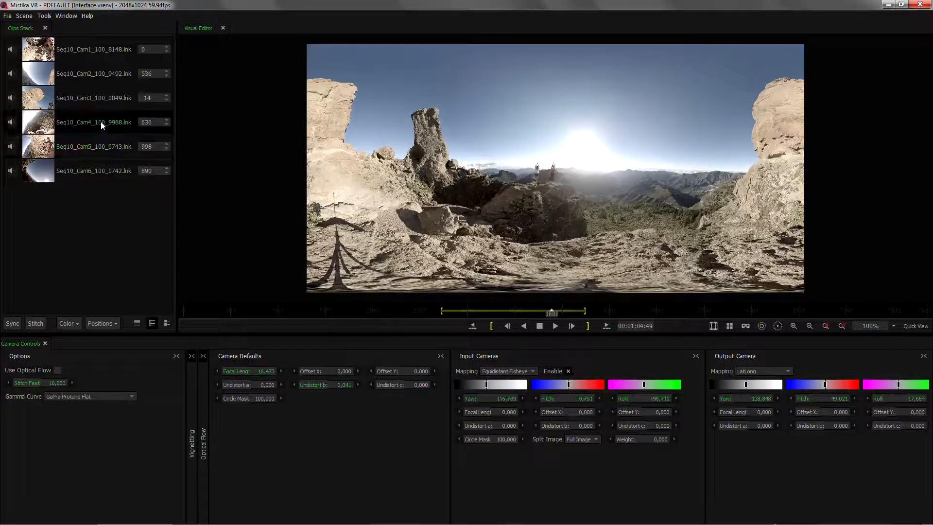
Step: Select the Seq10_Cam1_100_8148.lnk clip and expand the Optical Flow settings
left_click(103, 49)
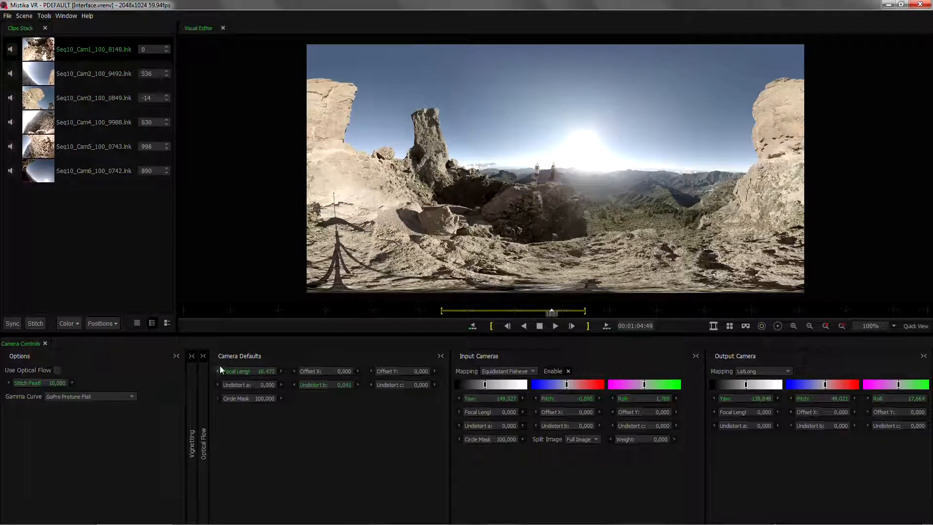
left_click(208, 371)
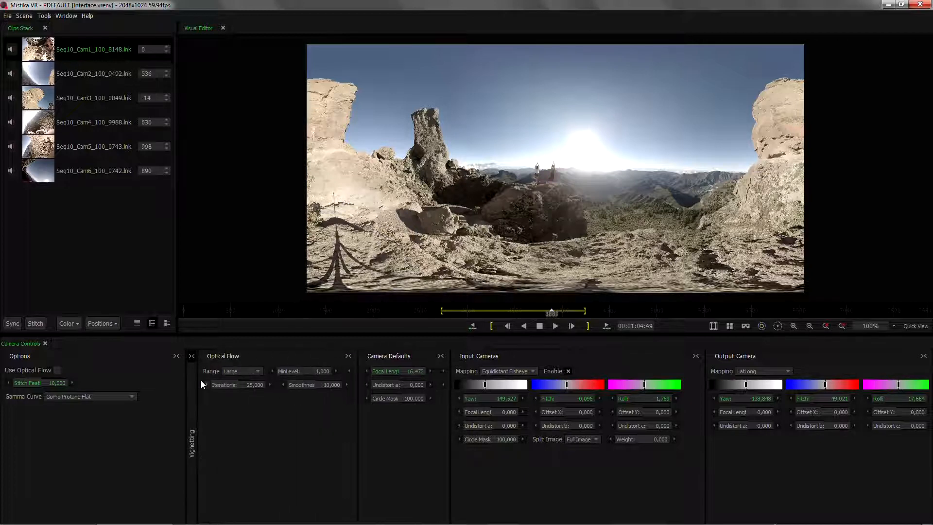
Step: Expand and collapse the Vignetting and Optical Flow sections of the camera controls, leaving both collapsed
left_click(198, 376)
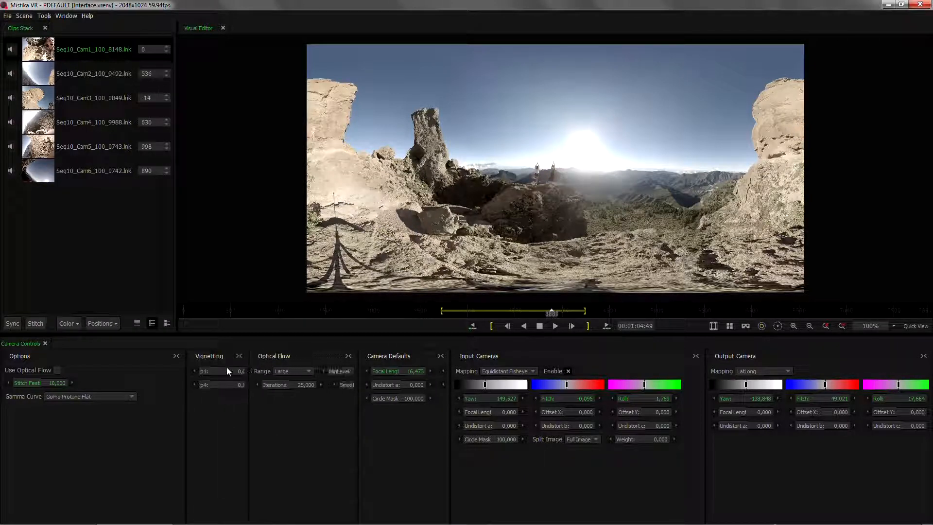
left_click(212, 358)
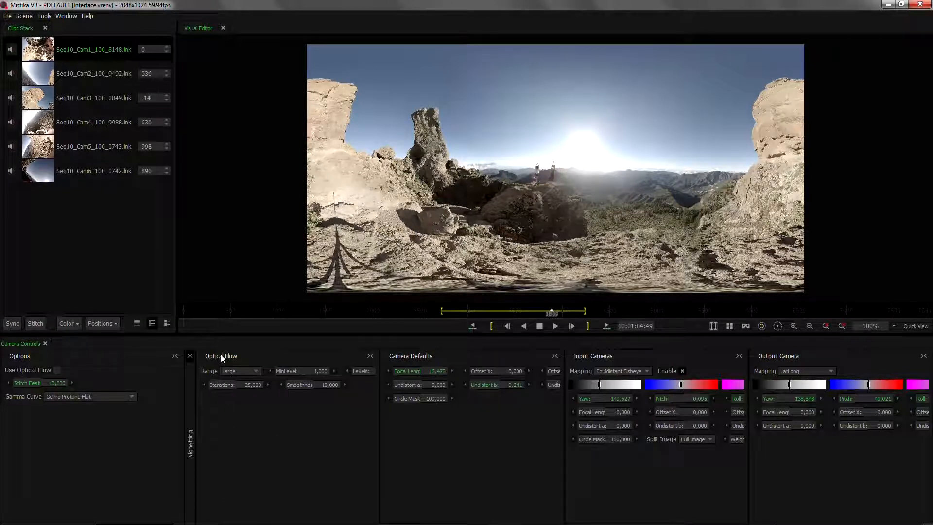
left_click(220, 354)
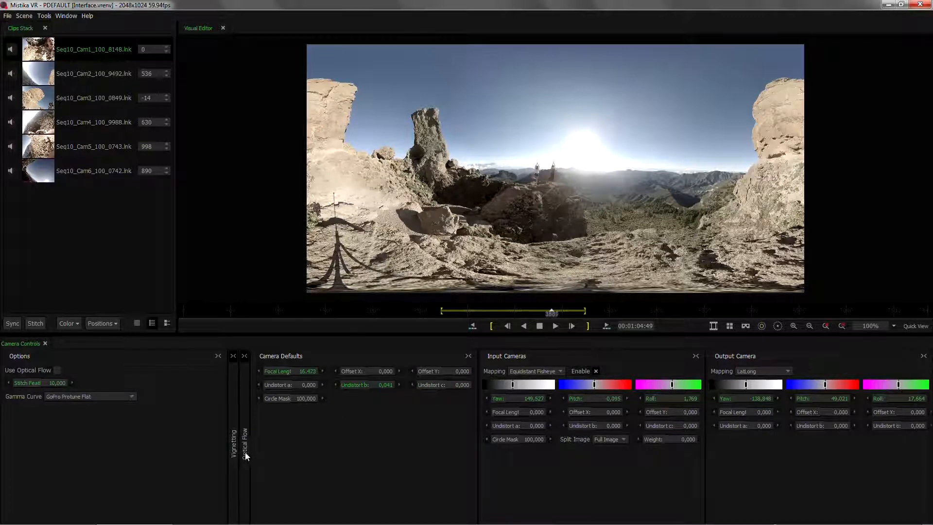
left_click(246, 454)
left_click(229, 359)
Step: Adjust the width of the Camera Defaults section by moving its boundaries with the neighbouring sections
mouse_move(478, 350)
left_mouse_down()
mouse_move(449, 351)
mouse_move(489, 351)
left_mouse_up()
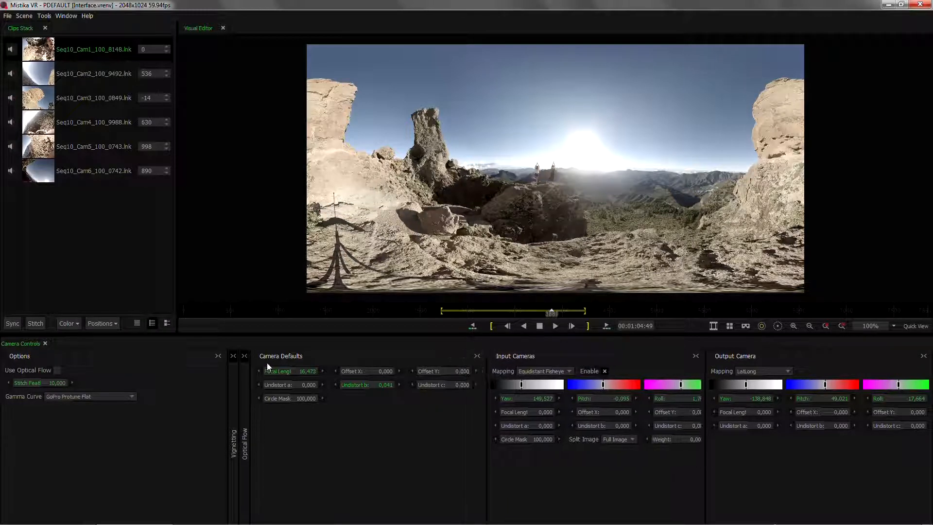
left_click_drag(250, 352, 241, 352)
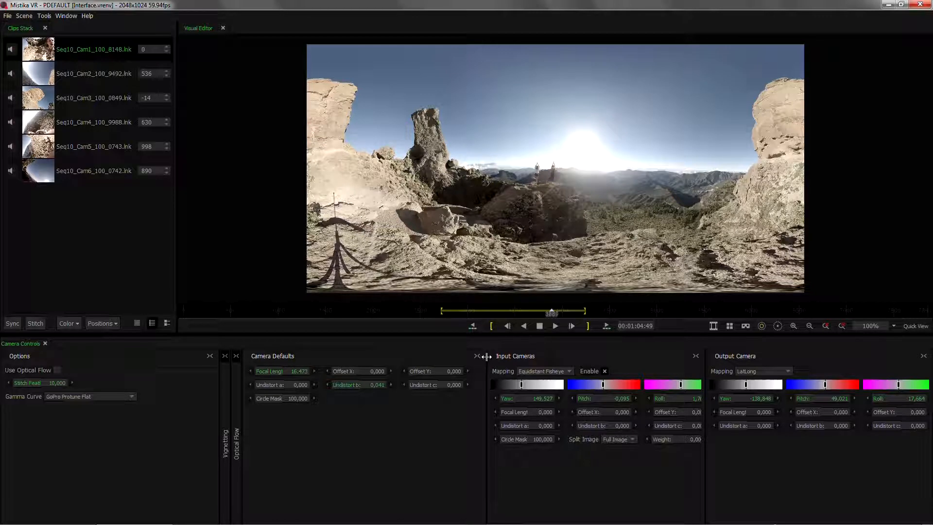
left_click_drag(486, 358, 483, 358)
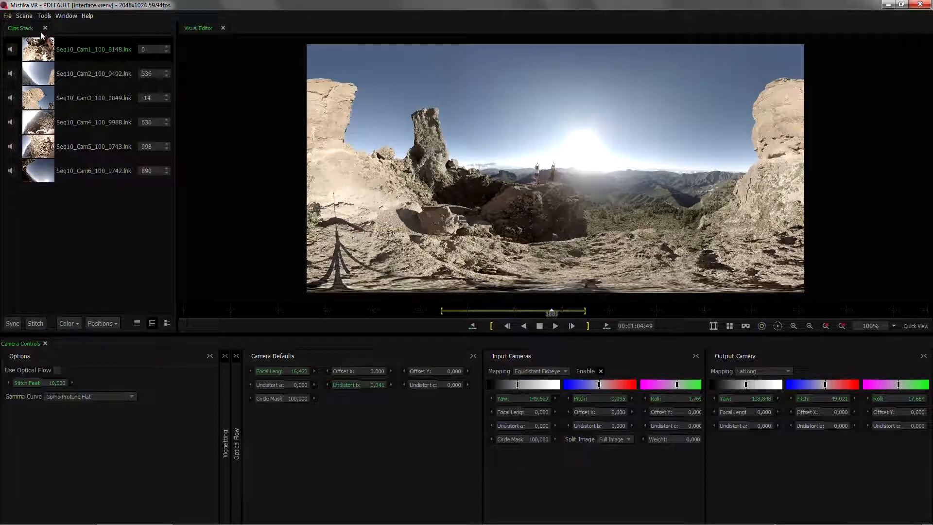
Step: Redock Clips Stack beside the Visual Editor and Camera Controls across the full window width below them, and make Camera Controls taller
left_click_drag(26, 30, 4, 212)
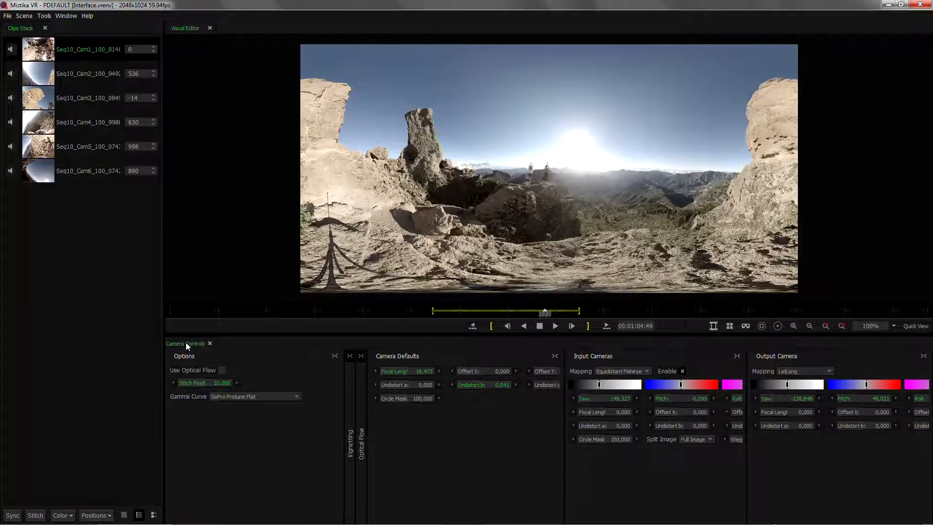
left_click_drag(186, 342, 177, 521)
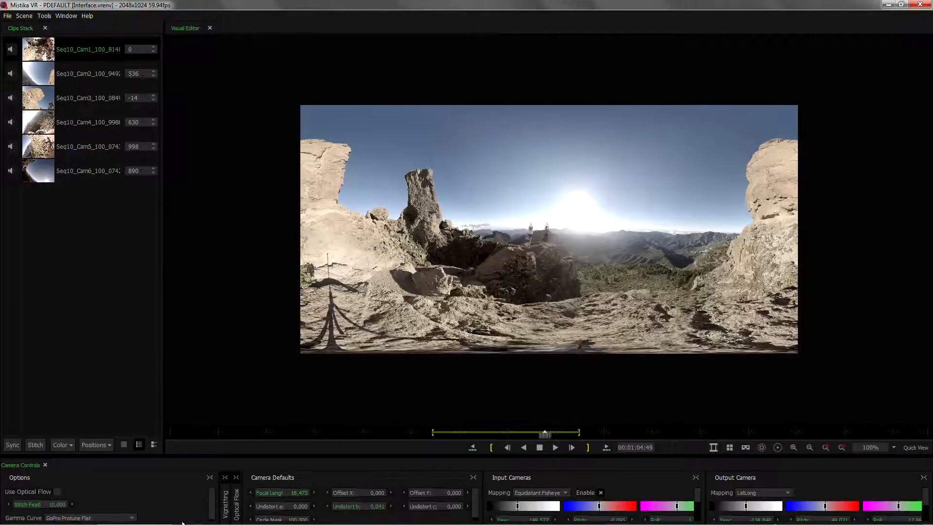
left_click_drag(208, 450, 214, 304)
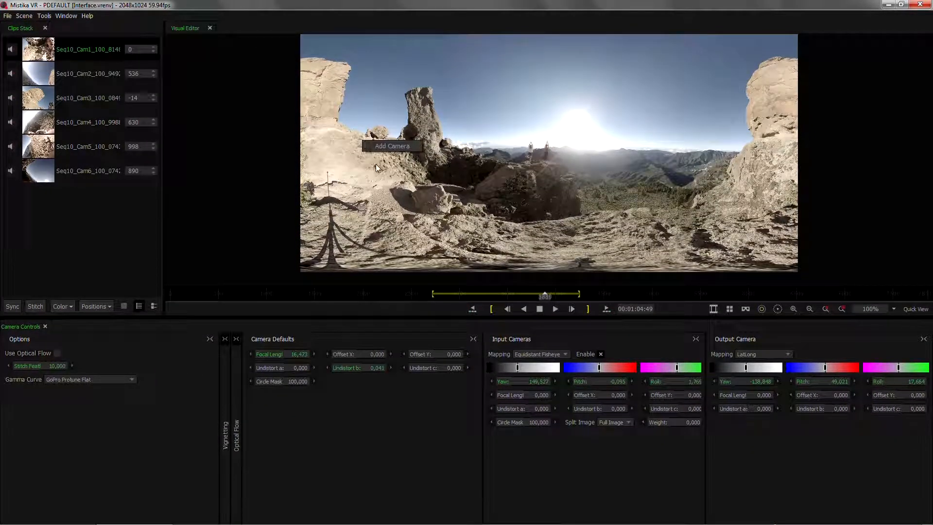
Step: View the context commands available for the cameras in the Clips Stack and dismiss them without choosing any
right_click(46, 208)
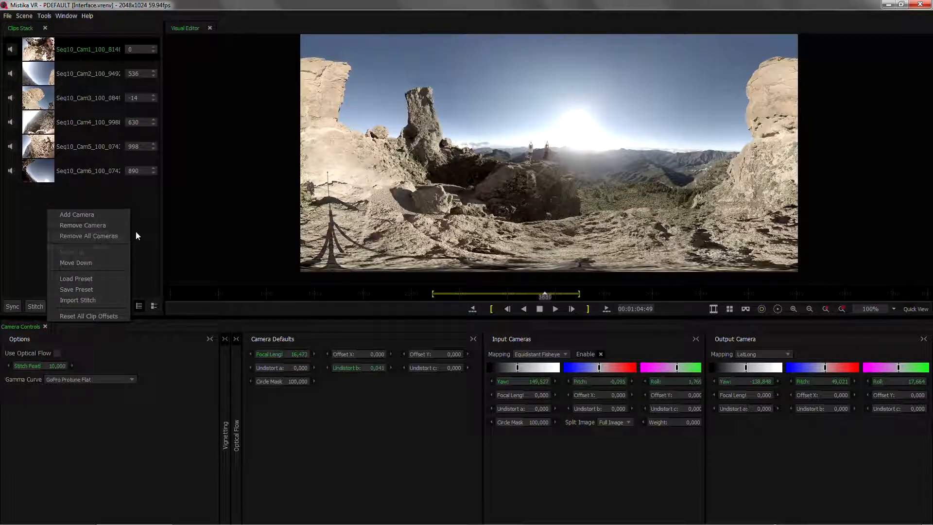
left_click(143, 200)
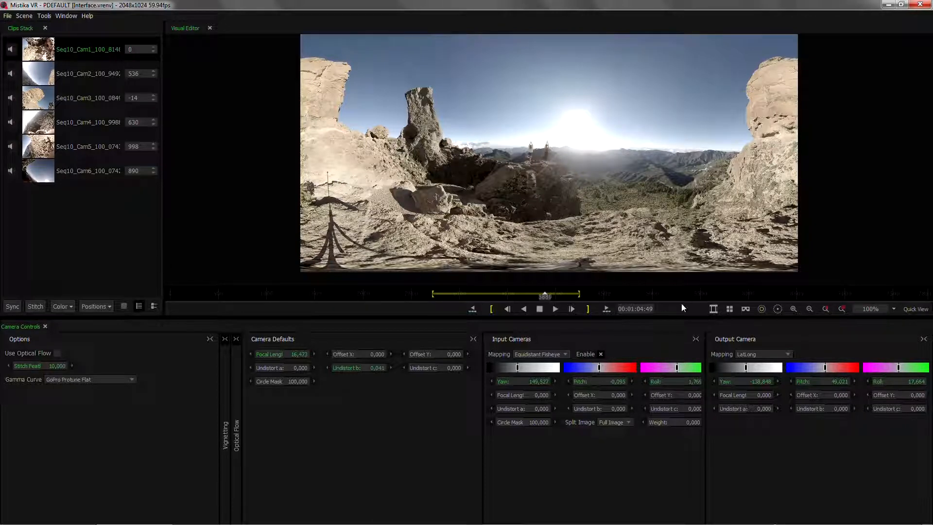
Step: Show the strip of scene thumbnails below the panorama, enlarge the thumbnails, and return them to their original size
left_click(712, 309)
right_click(554, 254)
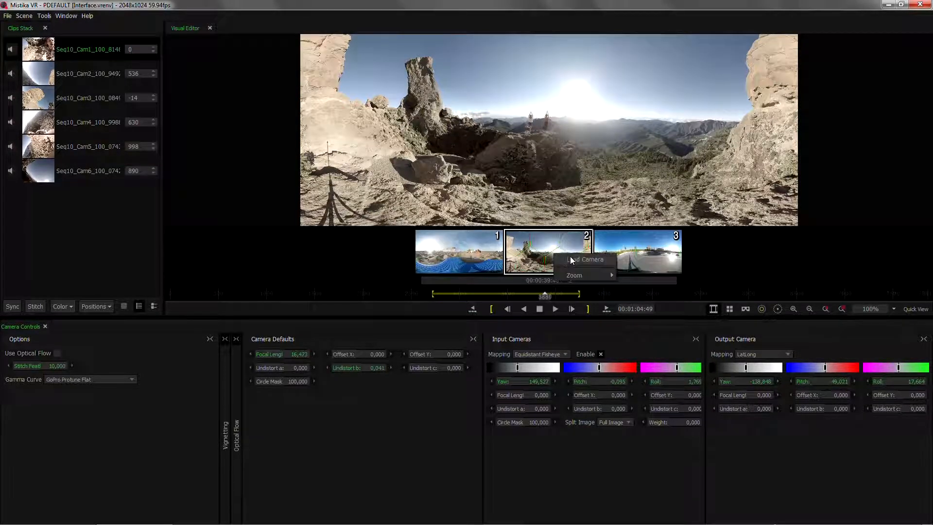
mouse_move(596, 273)
left_click(637, 286)
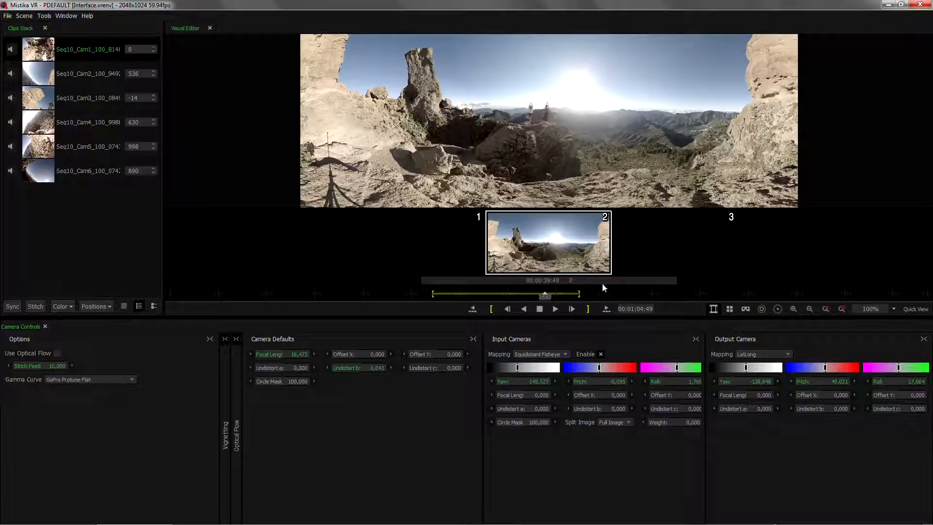
right_click(548, 241)
mouse_move(574, 263)
left_click(631, 265)
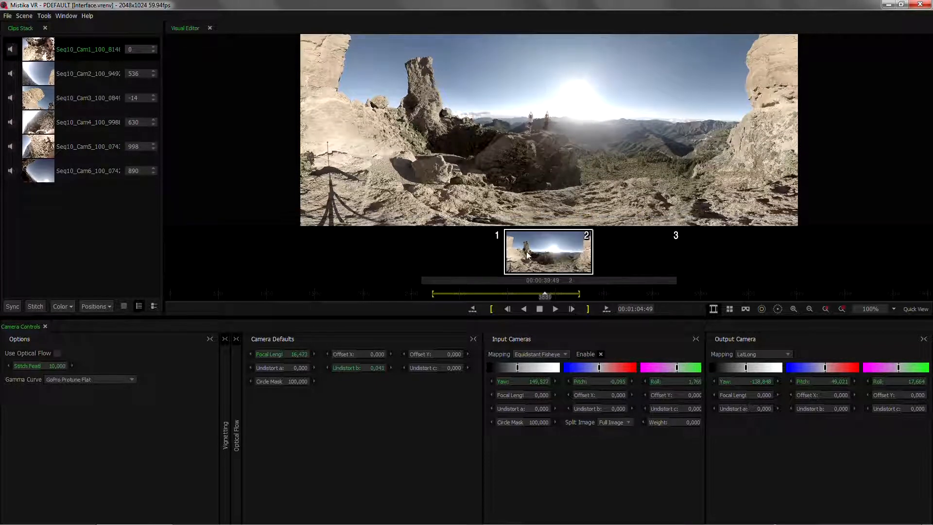
Step: Switch through the other scenes in the thumbnail strip, including the beach scene, and return to scene 2
left_click(476, 253)
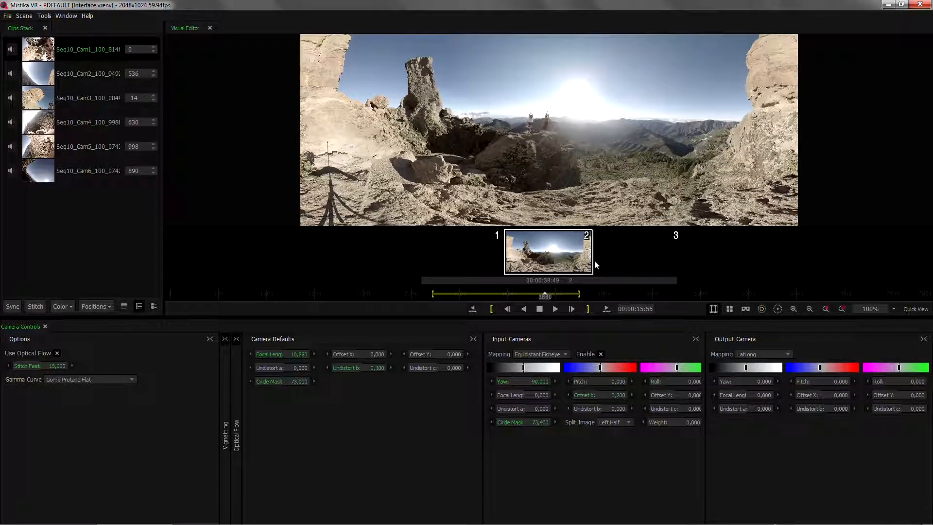
left_click(636, 252)
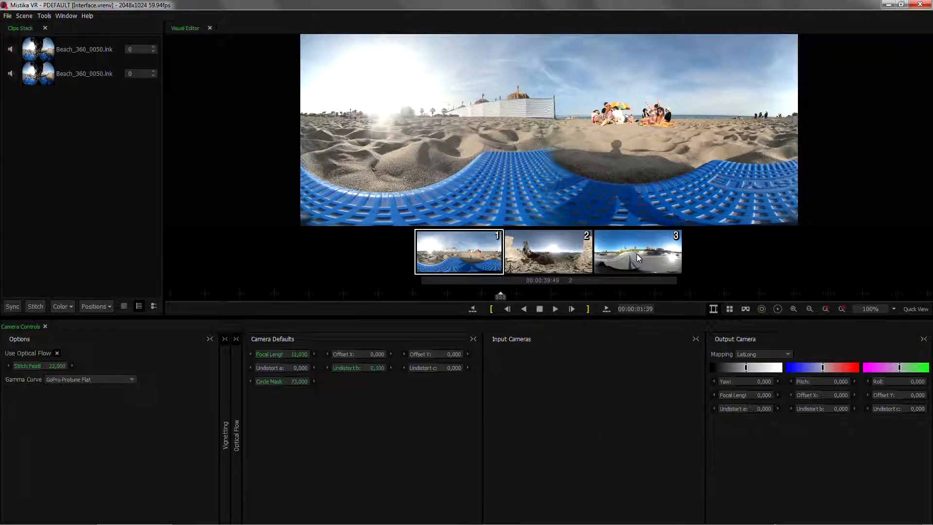
left_click(559, 253)
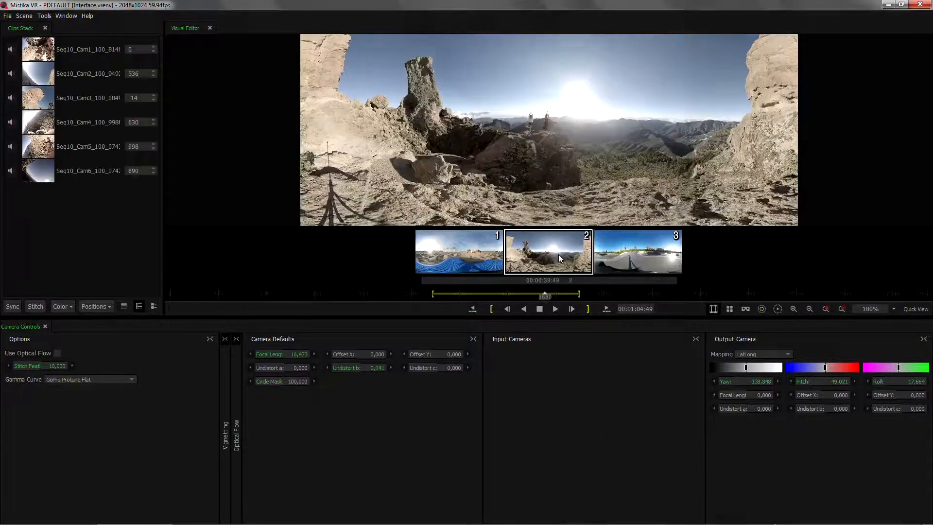